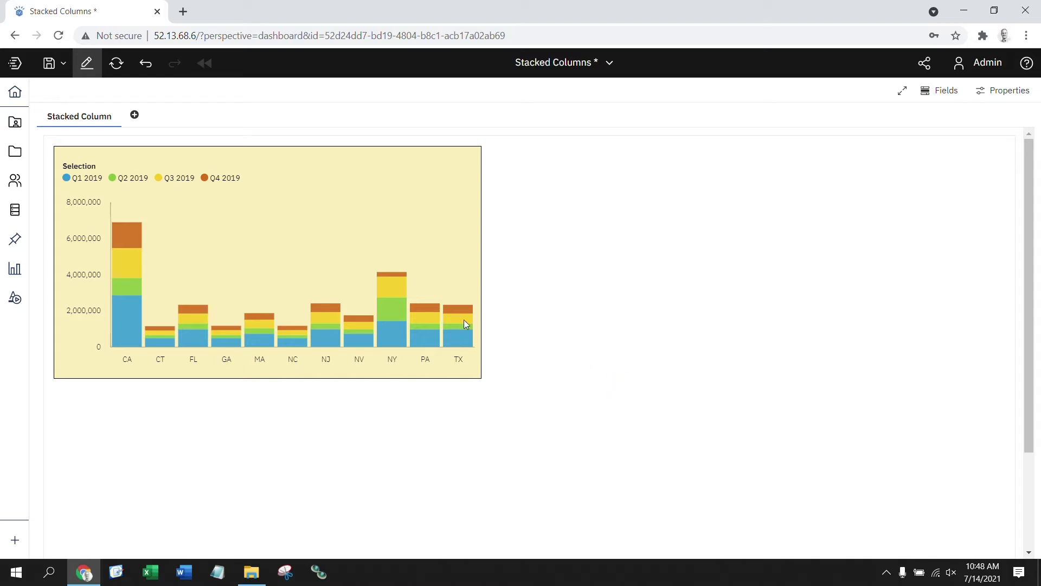
Switch the chart to an Exploration crosstab and straight back to Stacked column, unchanged.
click(287, 265)
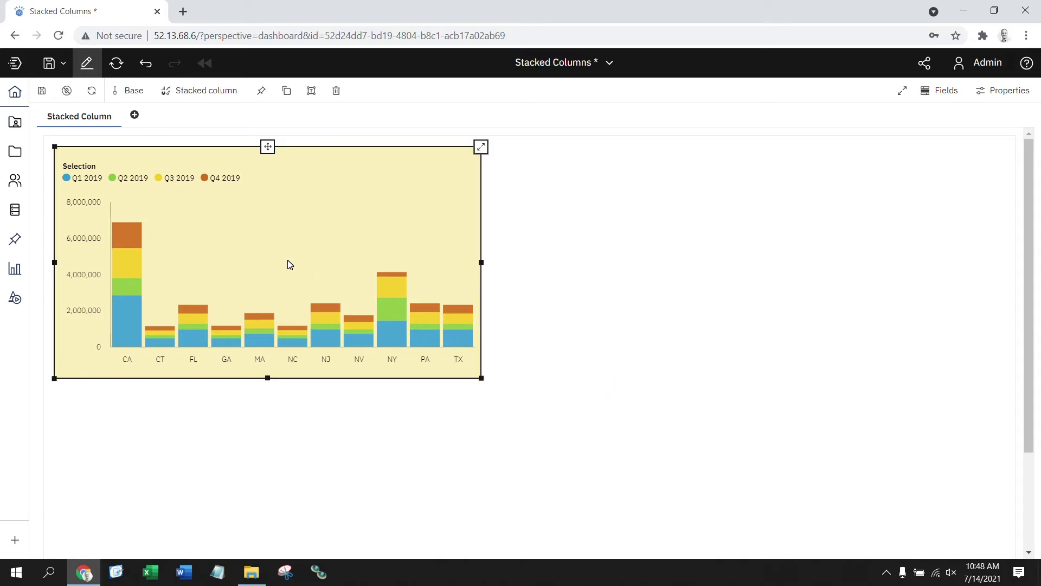
click(187, 92)
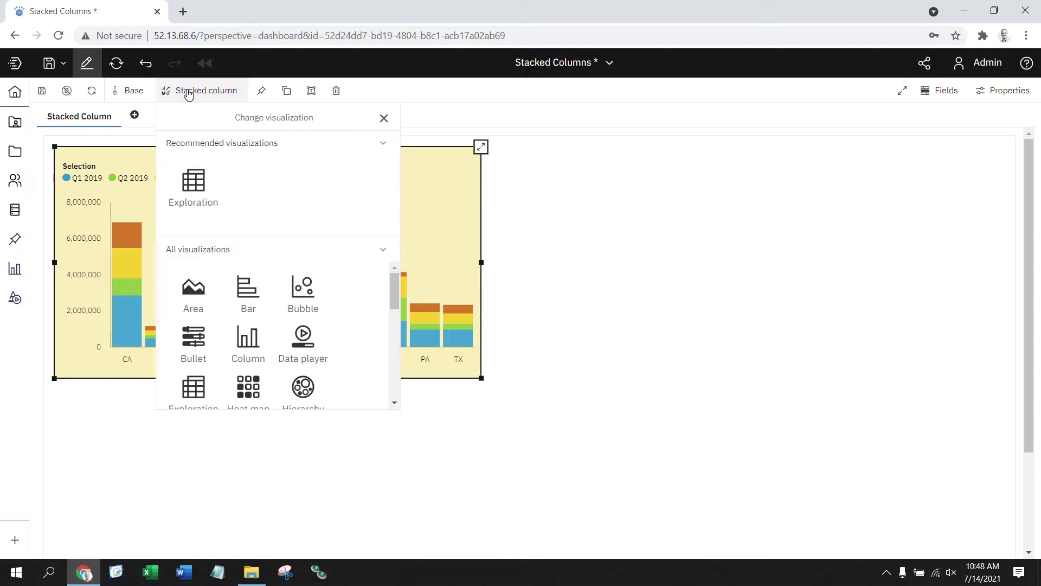
click(196, 189)
click(643, 275)
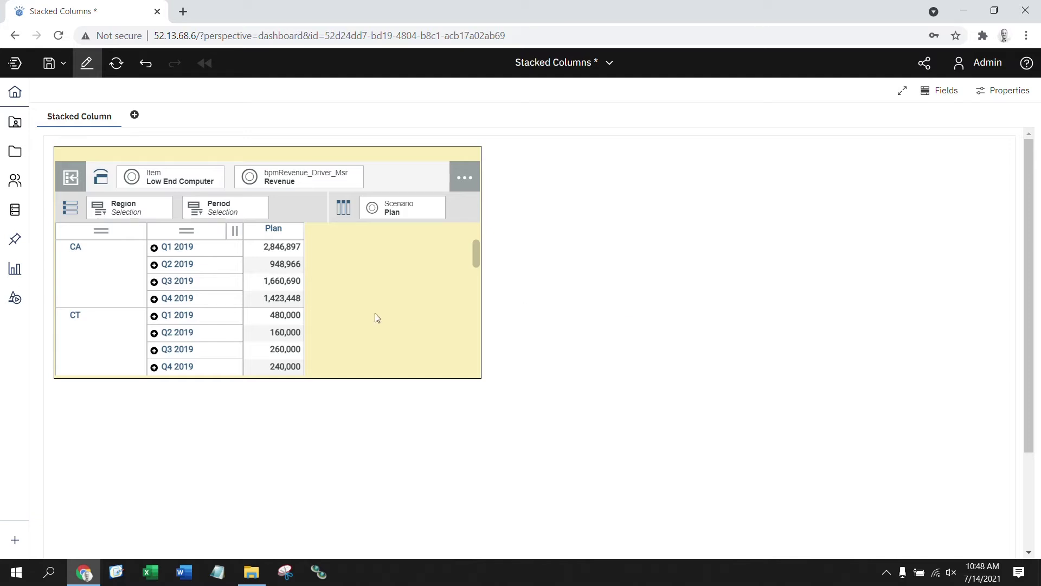
click(407, 320)
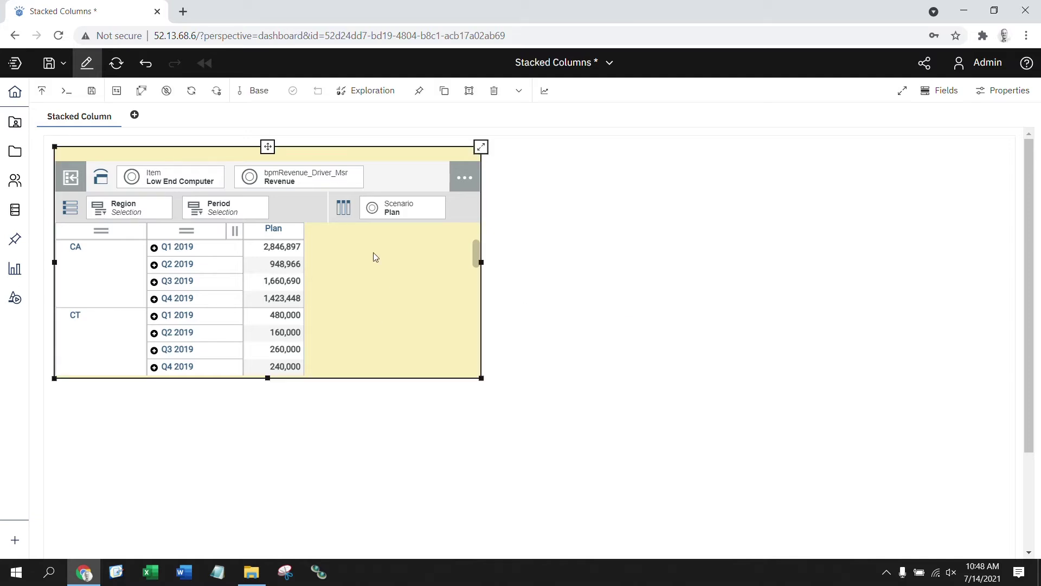
click(367, 91)
scroll(447, 288, down, 3)
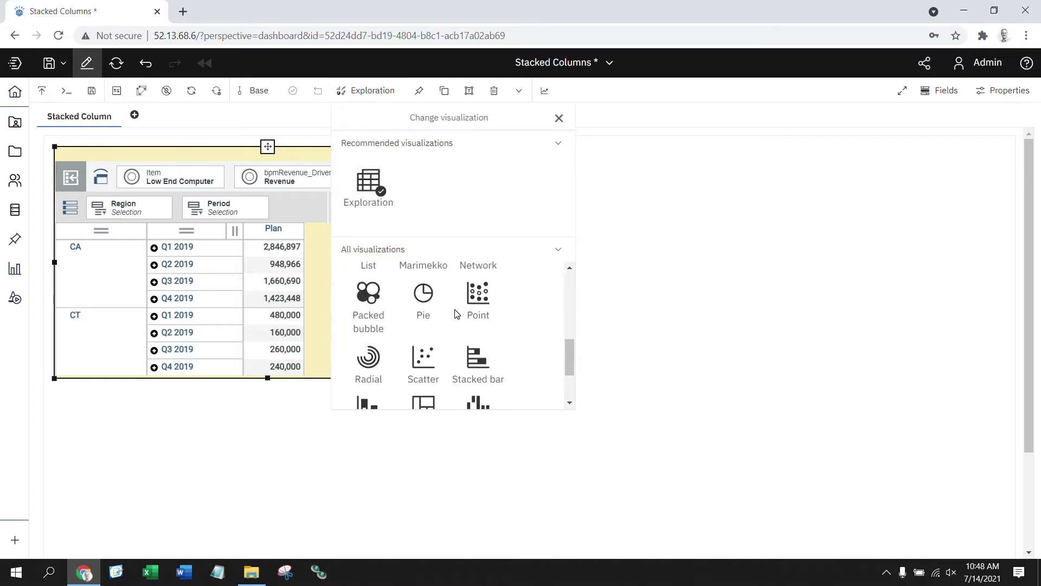
scroll(453, 309, down, 2)
click(385, 346)
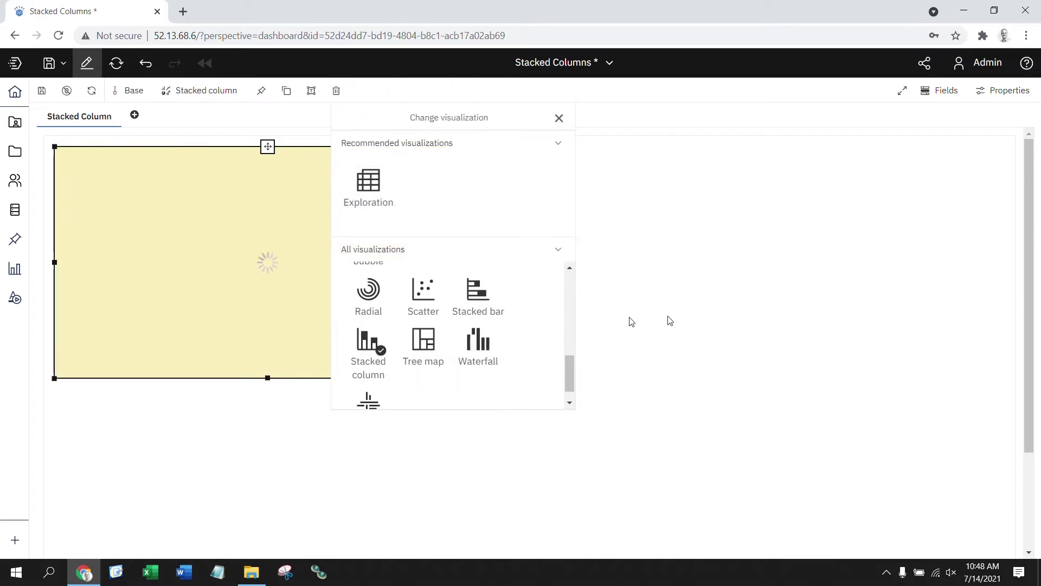
click(690, 317)
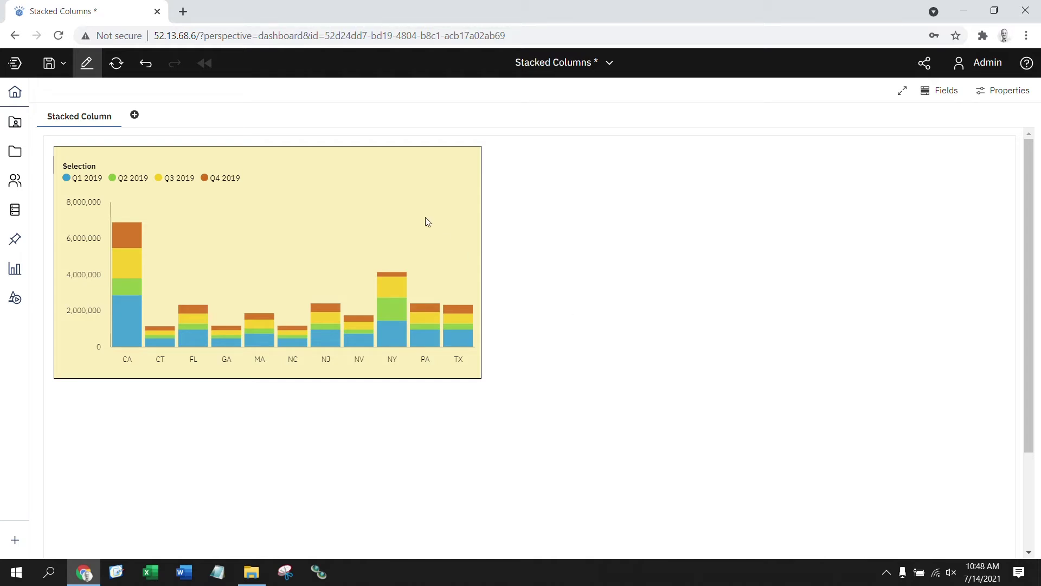
Switch to Exploration again and move Region after Period so quarters lead the rows.
click(268, 187)
click(225, 94)
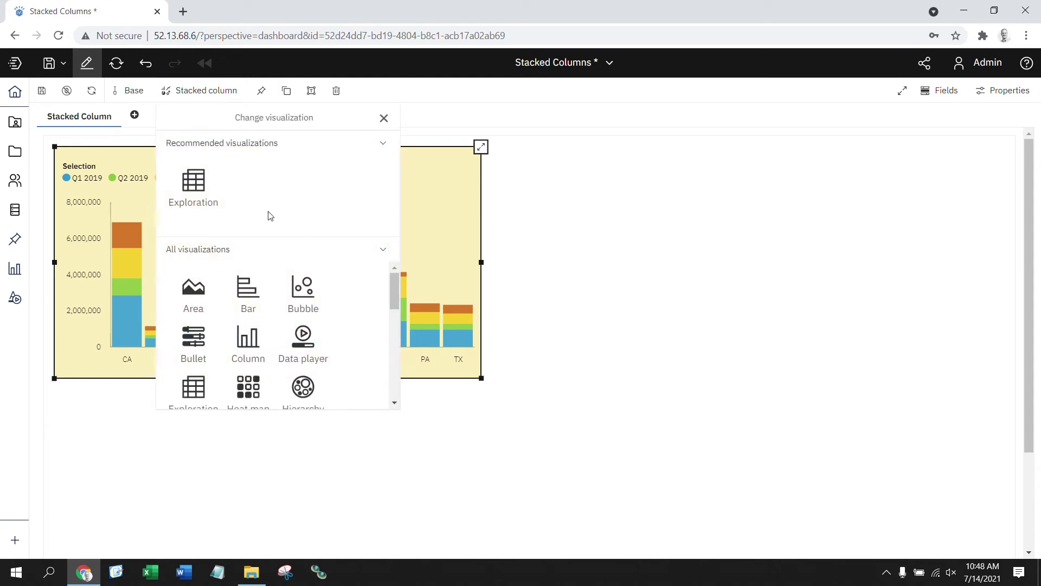
click(199, 188)
click(583, 284)
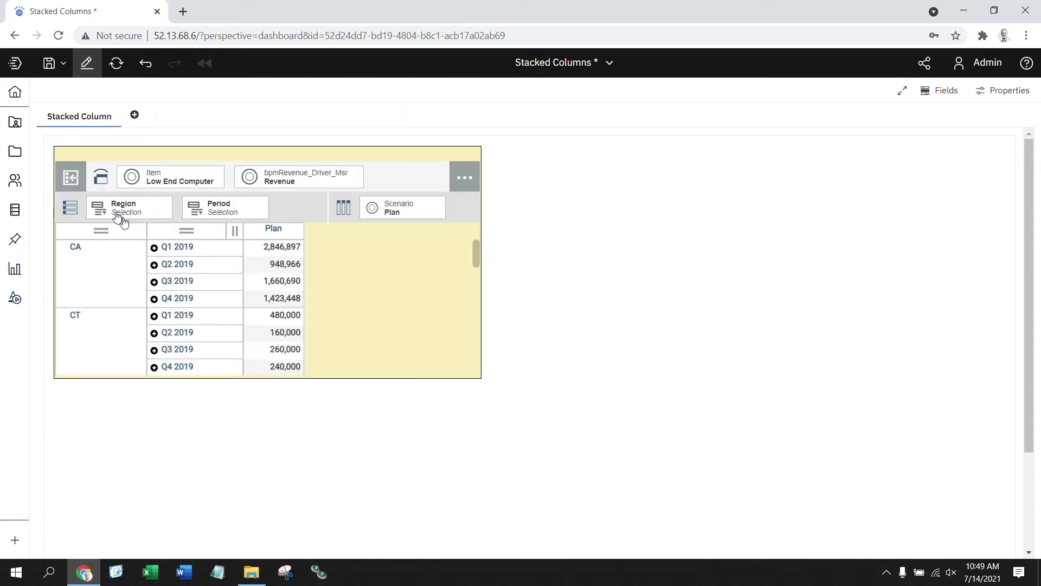
drag(115, 214, 285, 214)
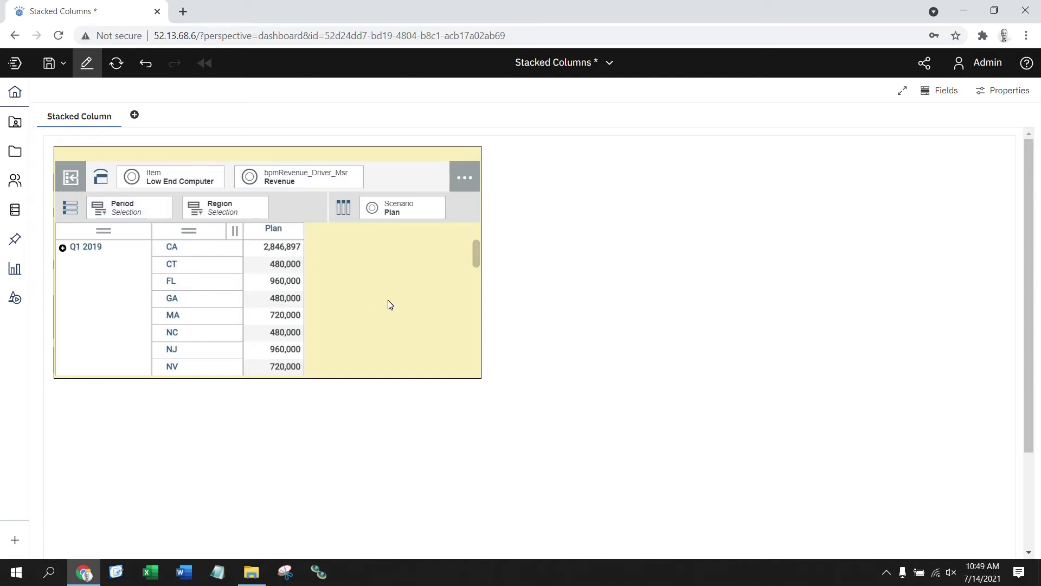
Turn the crosstab into a Stacked column chart of quarters with states stacked.
click(409, 330)
click(363, 91)
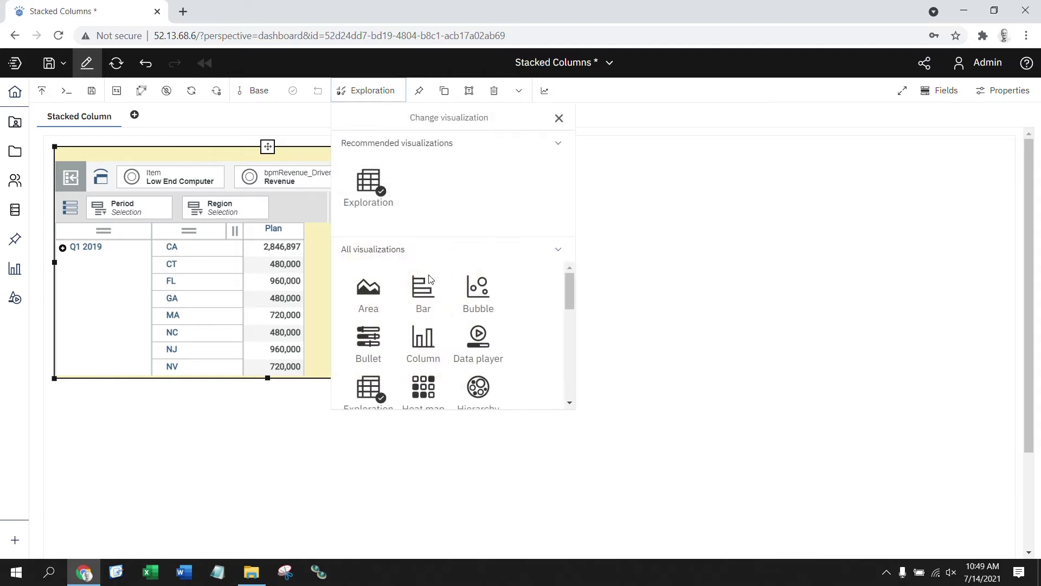
scroll(428, 307, down, 5)
scroll(429, 318, down, 3)
click(368, 346)
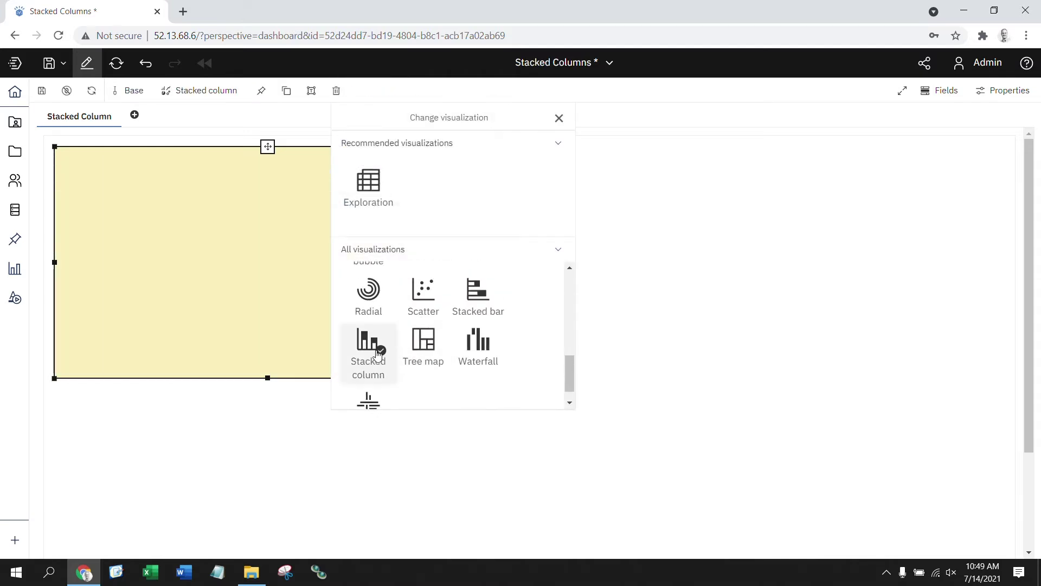
click(635, 333)
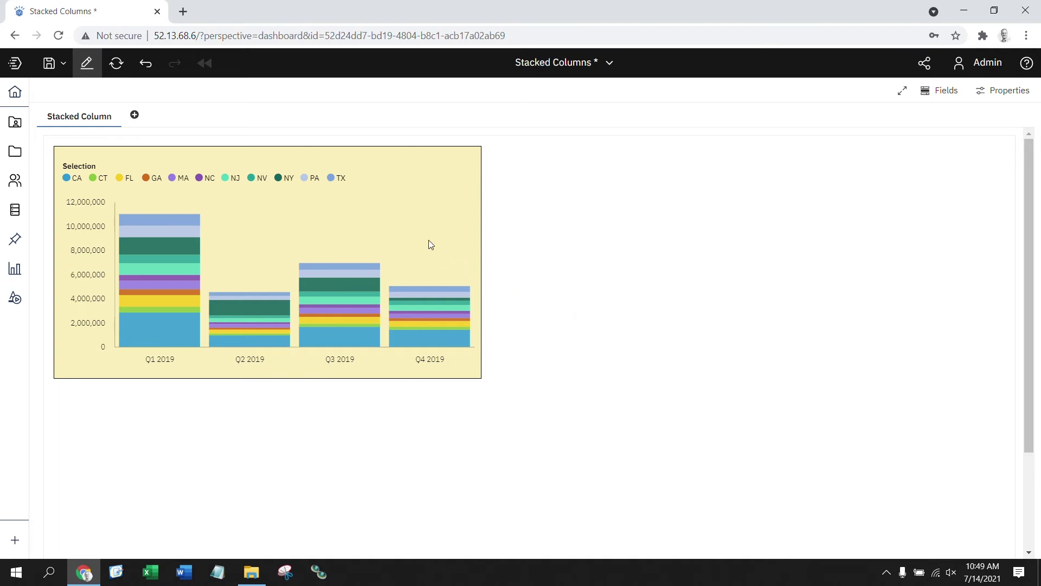
Switch to Exploration and move Period after Region so states lead the rows.
click(386, 218)
click(220, 91)
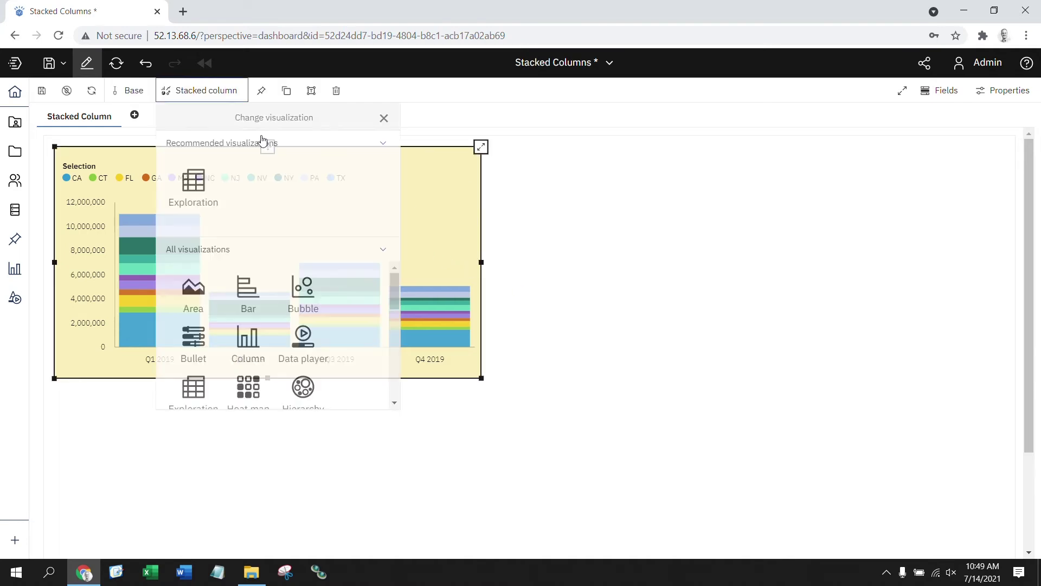
click(217, 181)
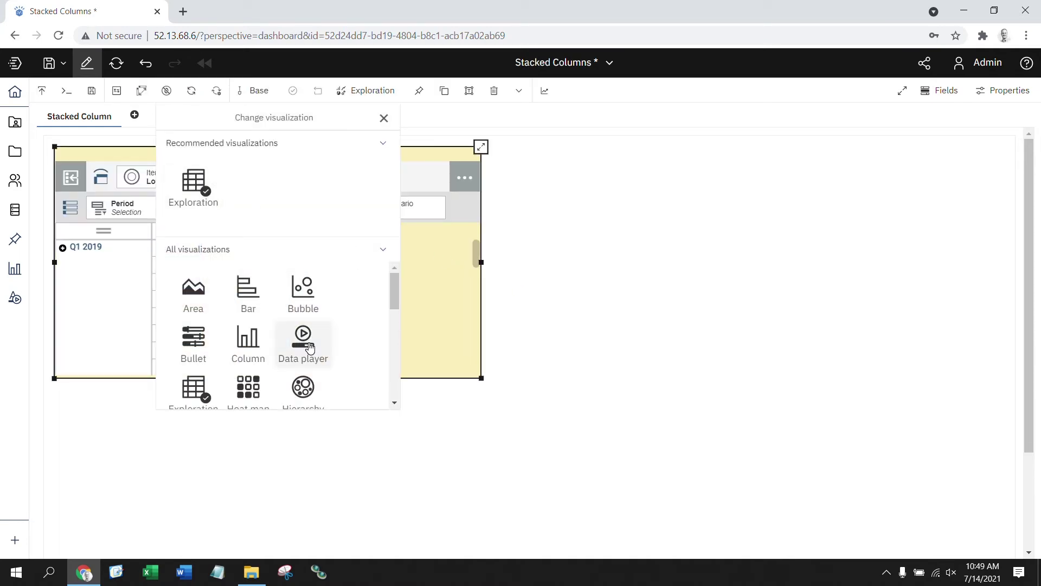
click(452, 278)
drag(134, 213, 277, 206)
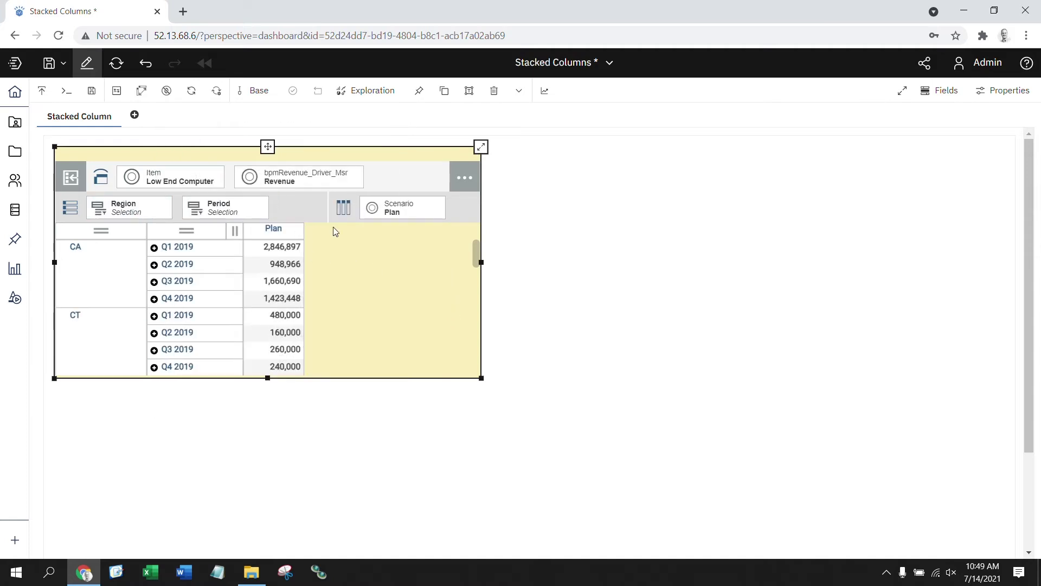
Turn the crosstab back into a Stacked column chart of states with quarters stacked.
click(362, 91)
scroll(409, 348, down, 5)
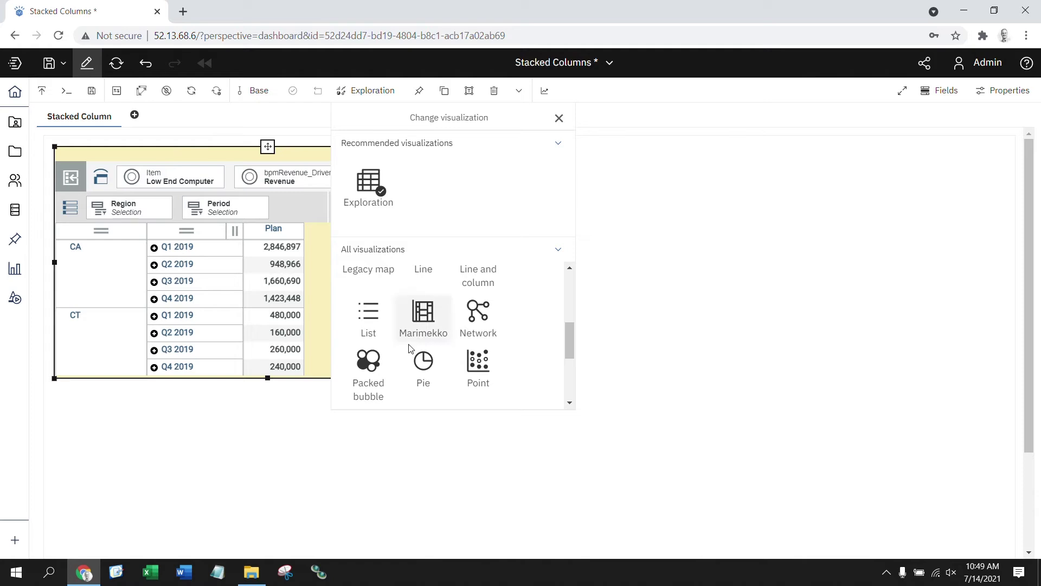
scroll(410, 348, down, 2)
scroll(372, 362, down, 3)
click(370, 358)
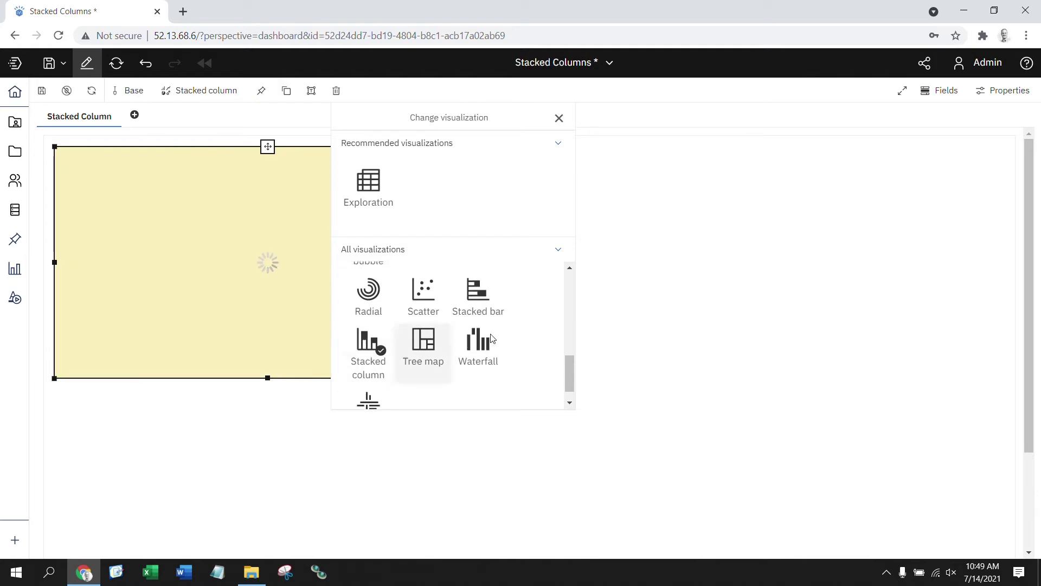
click(658, 317)
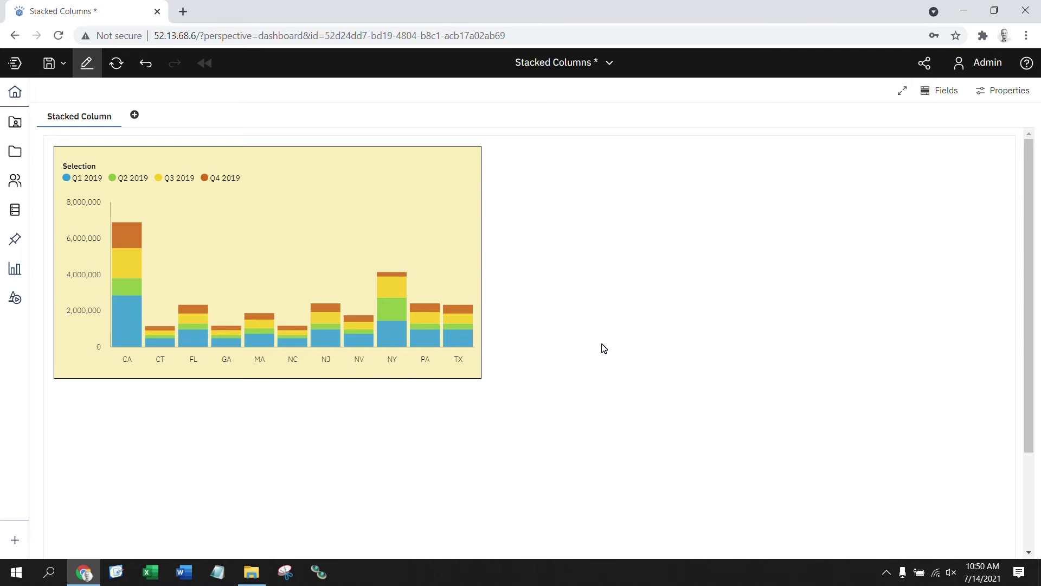
Duplicate the chart widget and place the copy to the right of the original.
click(342, 272)
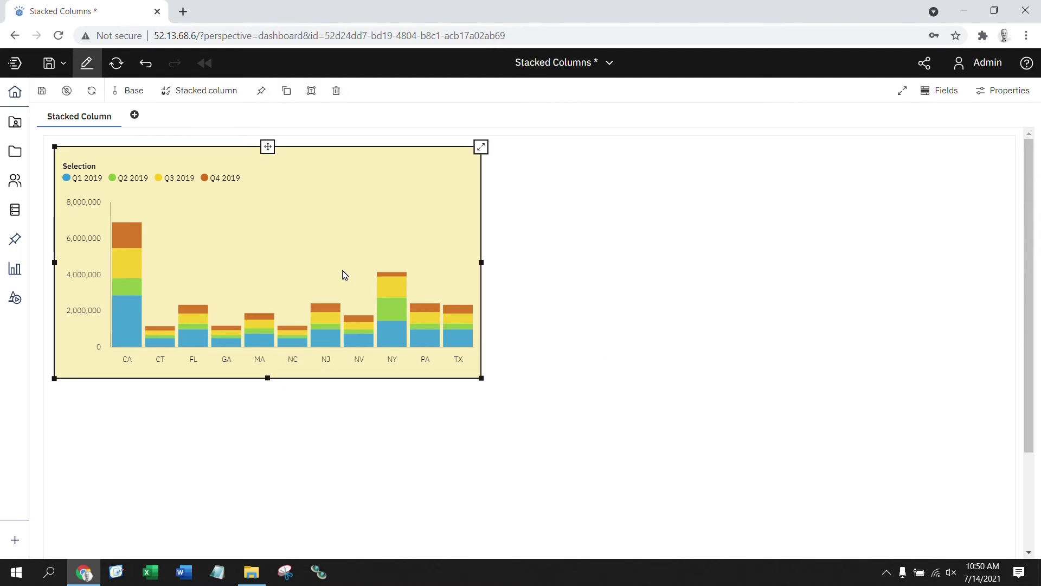
click(286, 96)
drag(451, 179, 714, 153)
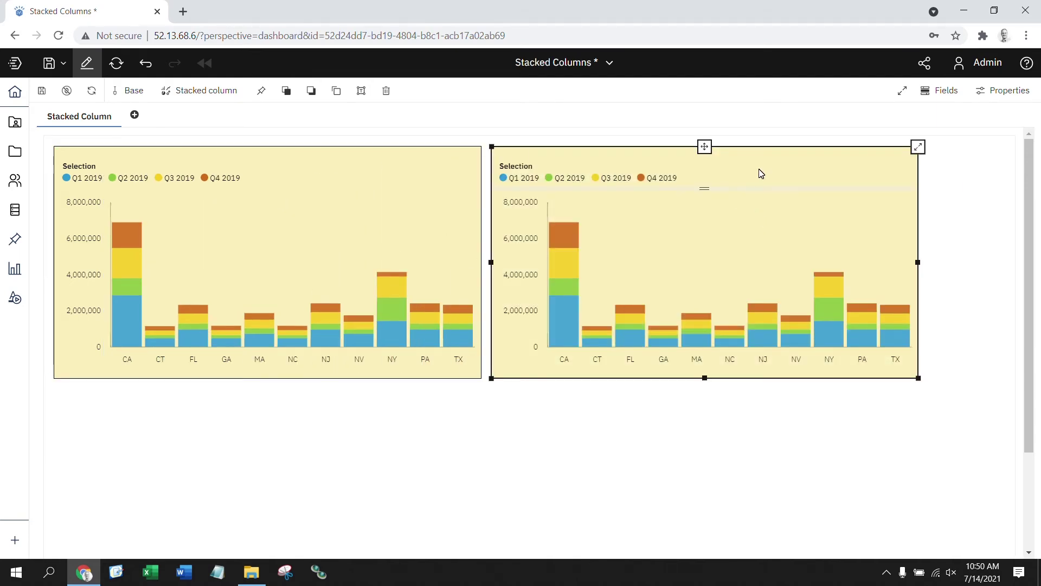
In the copy, put Period before Region via Exploration, then show it as Stacked column.
click(203, 91)
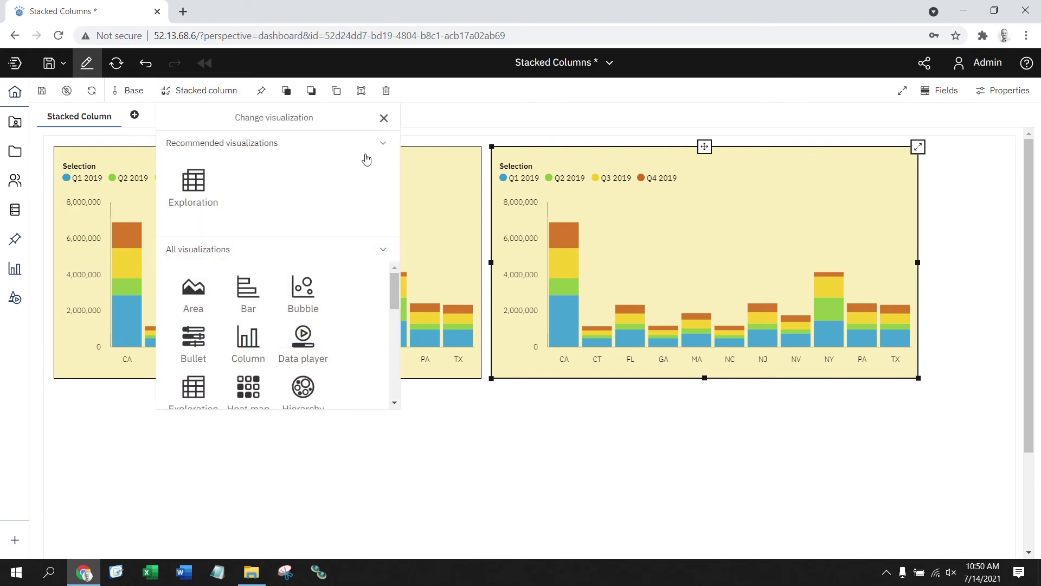
click(187, 199)
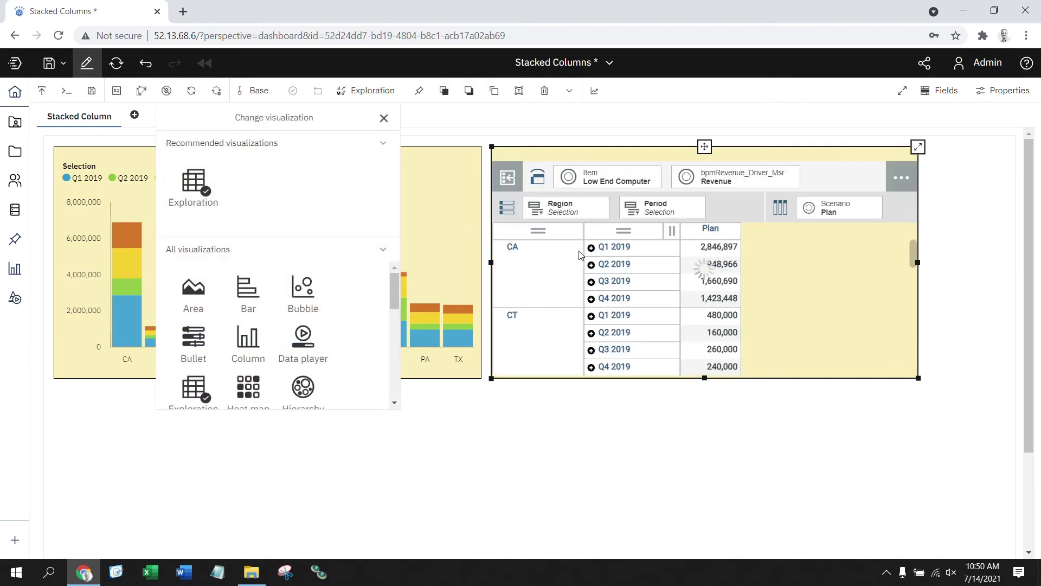
drag(592, 223, 726, 212)
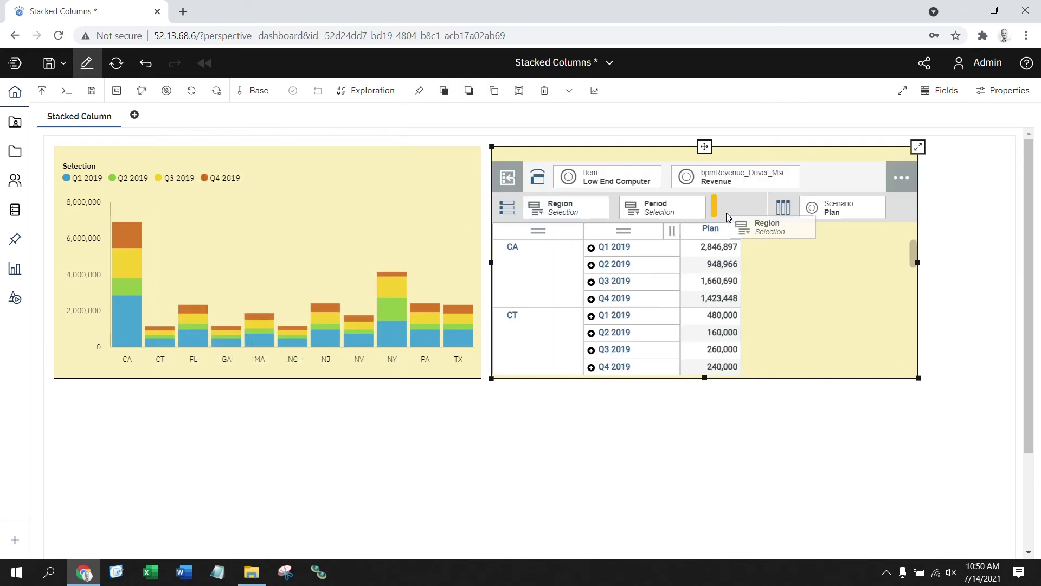
click(366, 91)
scroll(427, 307, down, 5)
click(368, 342)
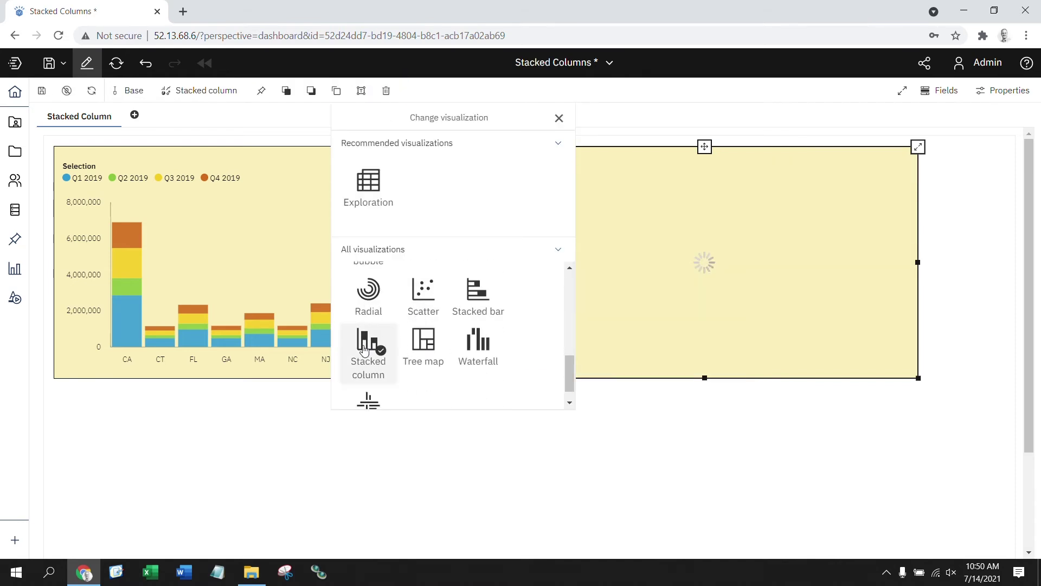
click(523, 458)
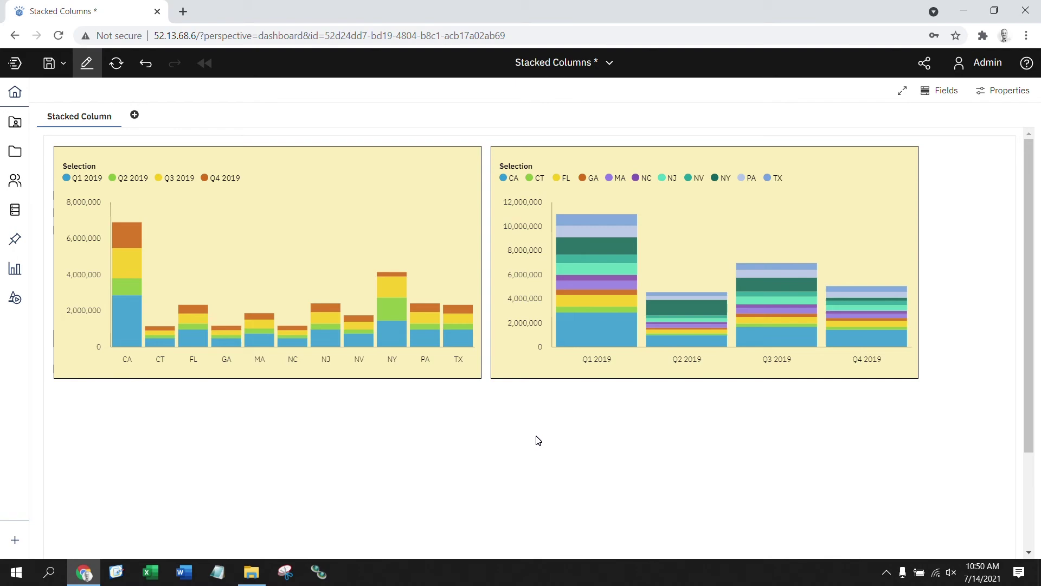